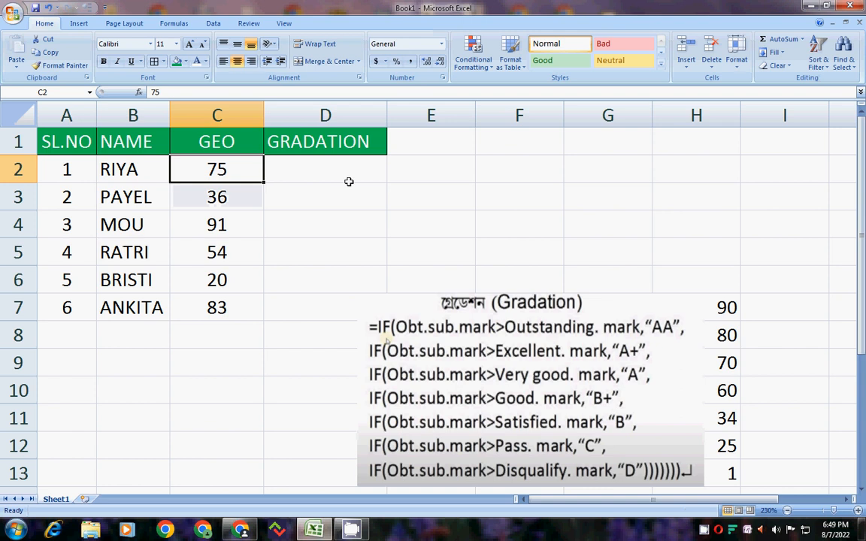
Step: Start an IF formula in cell D2 that returns "AA" when C2 is greater than 90
{"action": "left_click", "coordinate": [330, 165]}
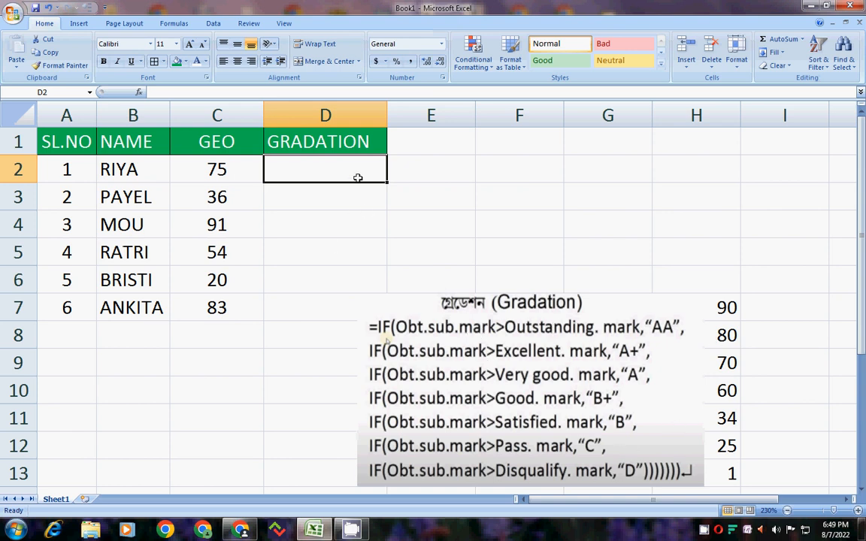
{"action": "type", "text": "=IF("}
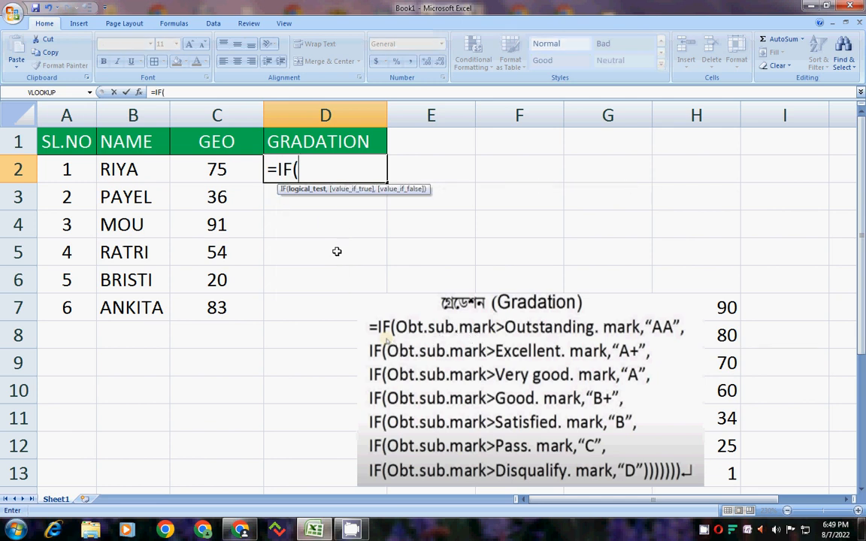
{"action": "left_click", "coordinate": [212, 169]}
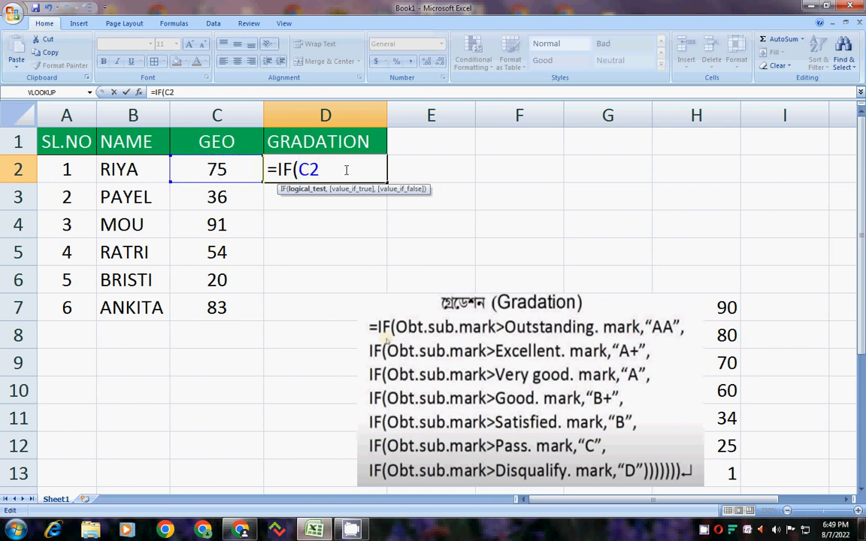
{"action": "type", "text": ">90,\""}
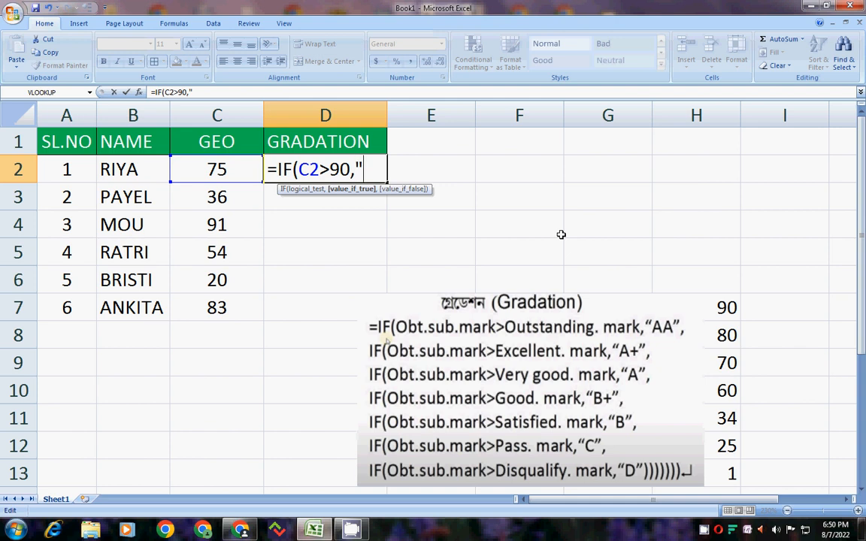
{"action": "type", "text": "AA"}
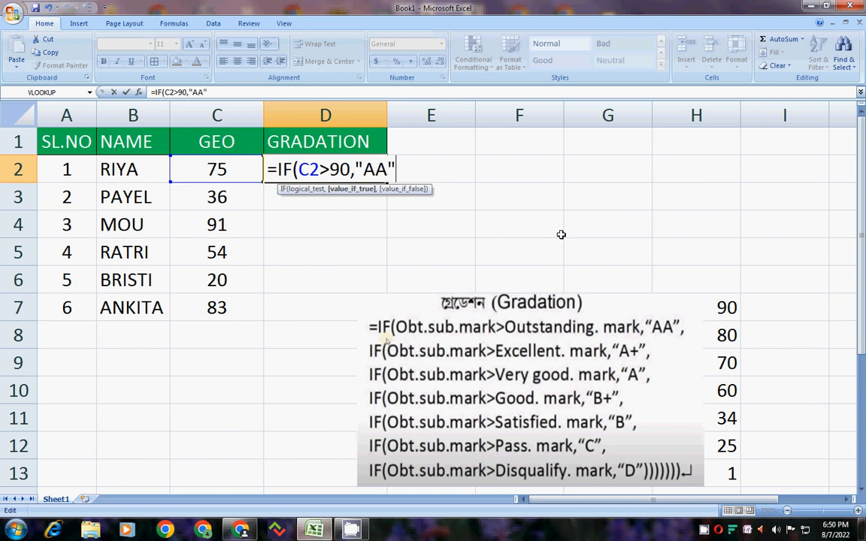
{"action": "type", "text": "\","}
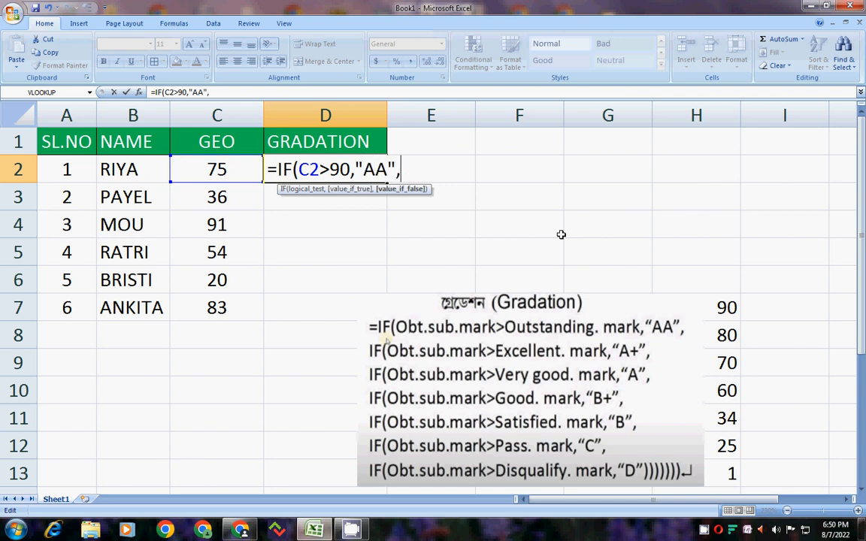
Step: Add a nested IF to the D2 formula that returns "A+" when C2 is greater than 80
{"action": "type", "text": "IF"}
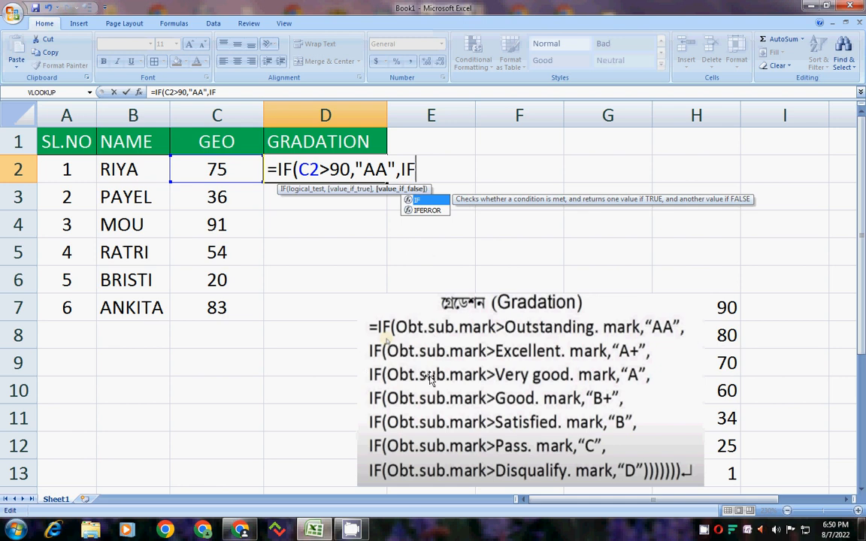
{"action": "type", "text": "("}
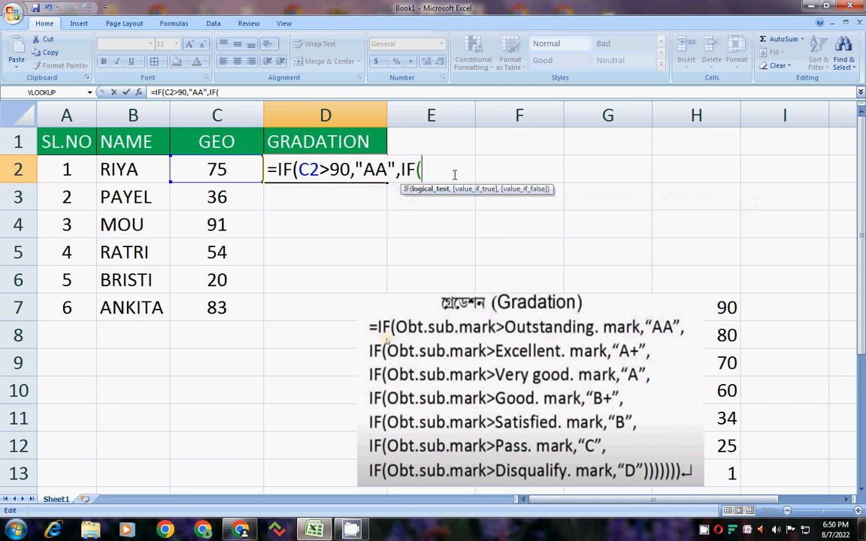
{"action": "left_click", "coordinate": [218, 171]}
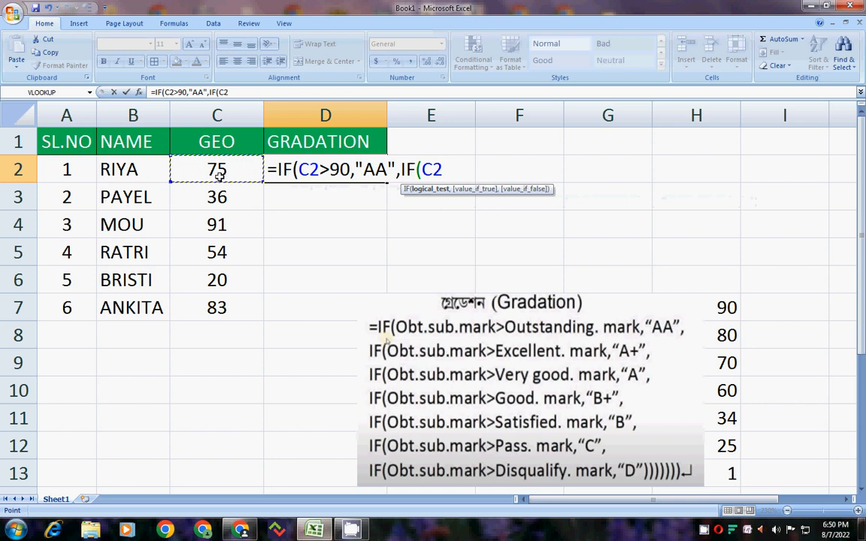
{"action": "type", "text": ">"}
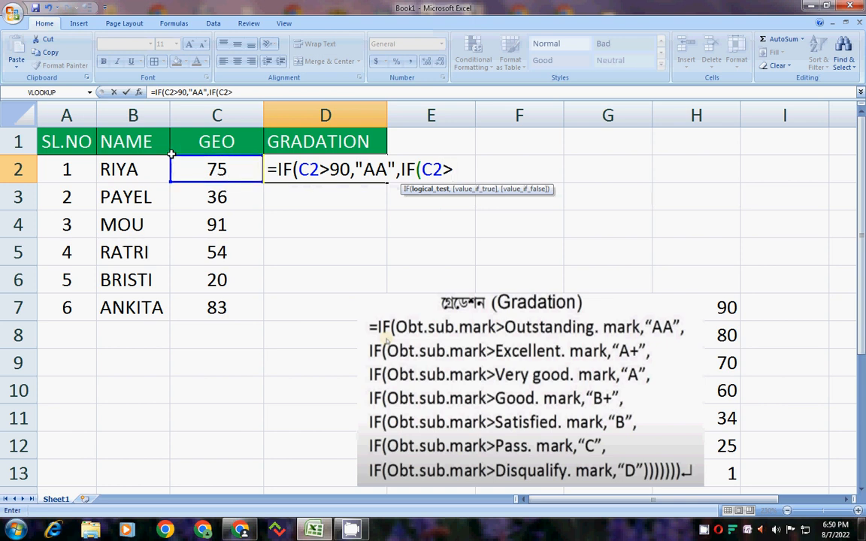
{"action": "type", "text": "80,"}
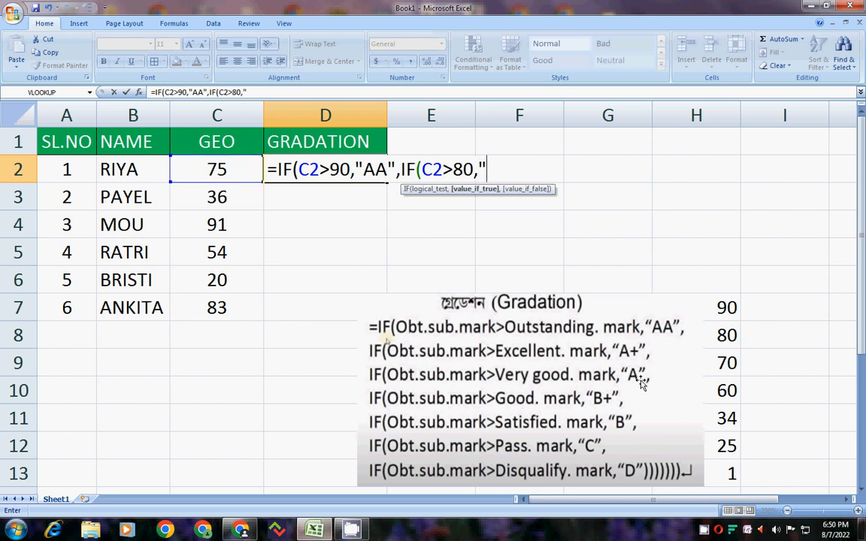
{"action": "type", "text": "\"A+\""}
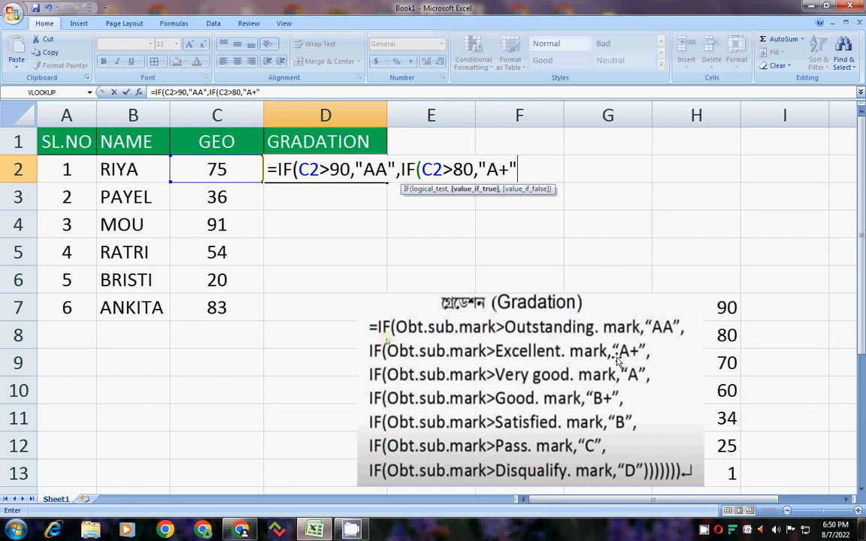
Step: Nest a third IF in the D2 formula that returns "A" when C2 is greater than 70
{"action": "type", "text": ",IF("}
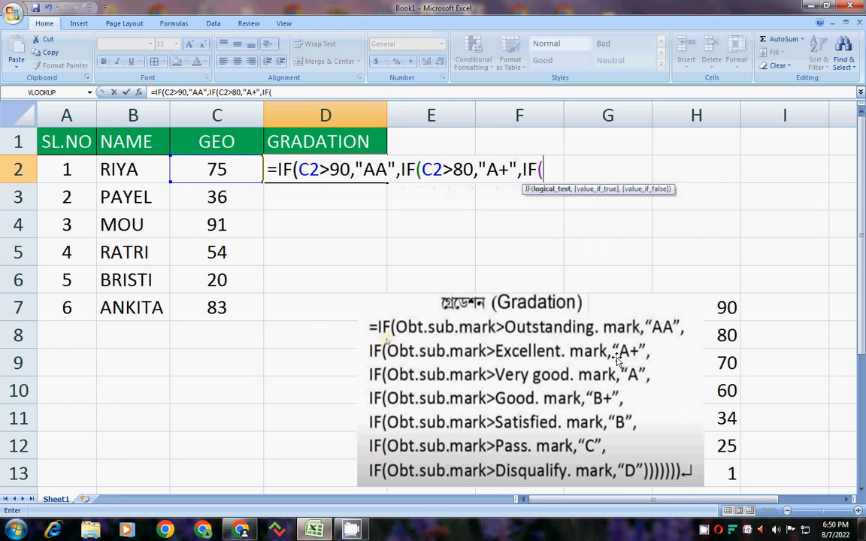
{"action": "left_click", "coordinate": [233, 171]}
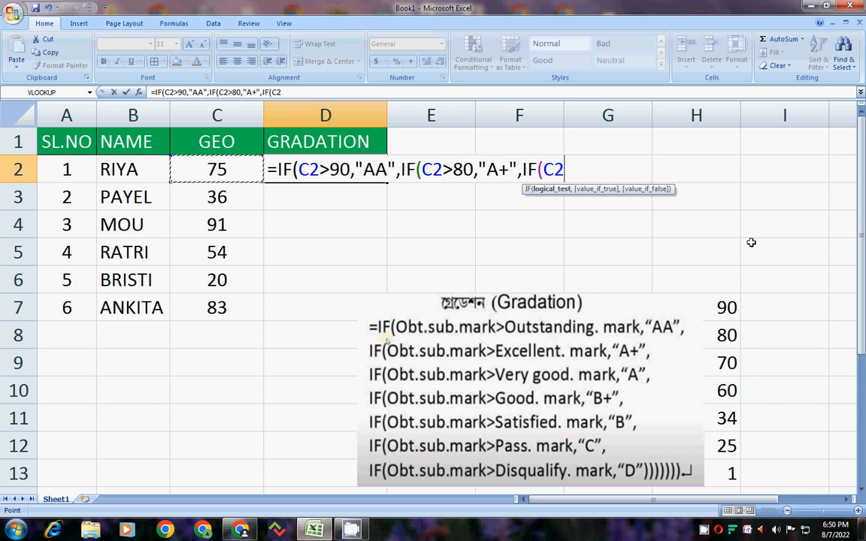
{"action": "type", "text": ">70,"}
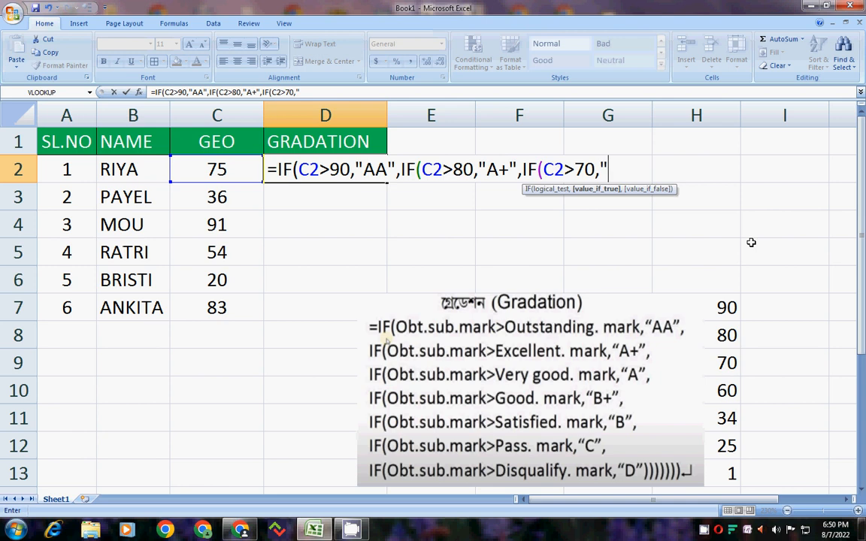
{"action": "type", "text": "\"A\","}
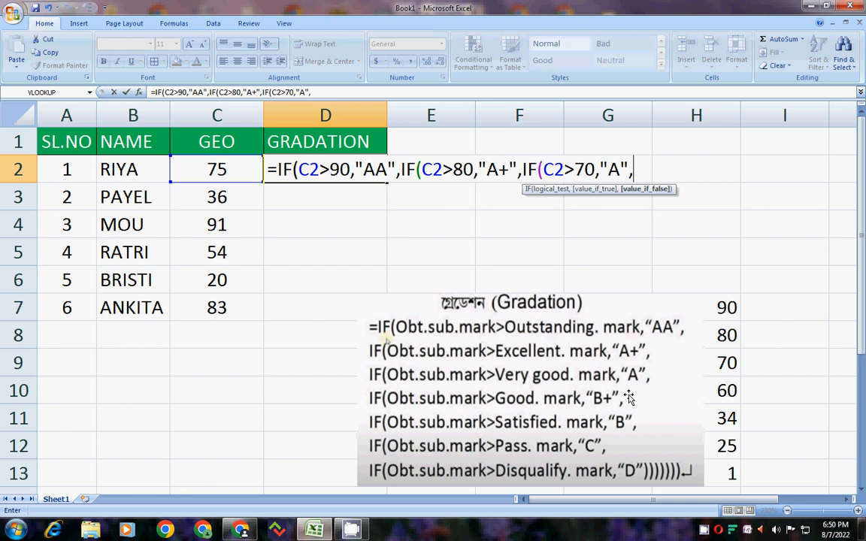
Step: Nest a fourth IF in the D2 formula that returns "B+" when C2 is greater than 60
{"action": "type", "text": "IF("}
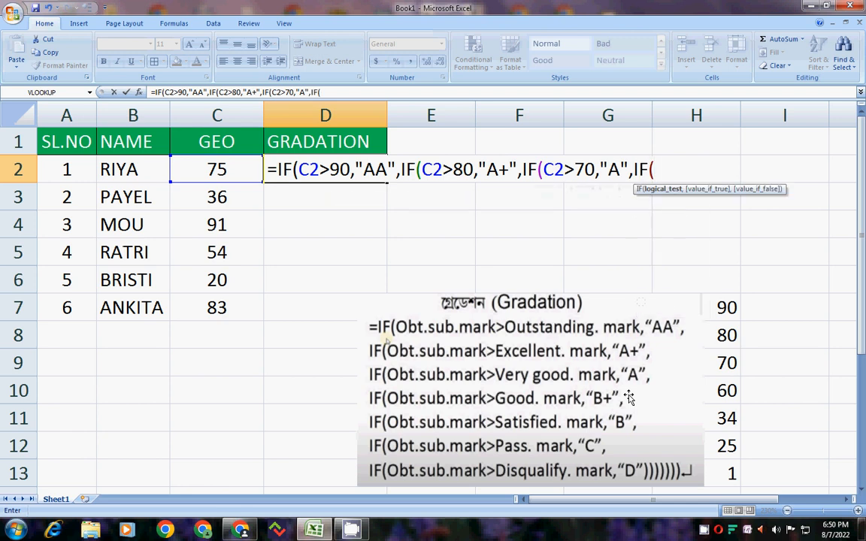
{"action": "left_click", "coordinate": [177, 167]}
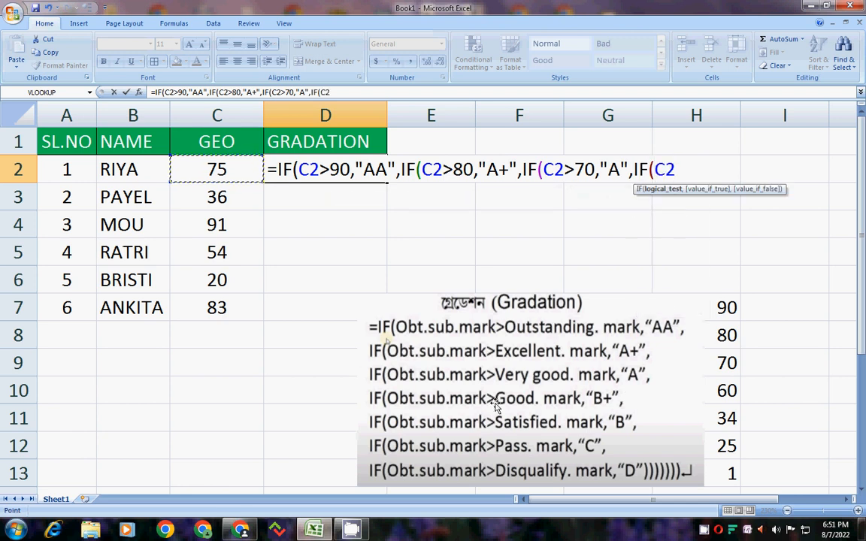
{"action": "type", "text": ">60"}
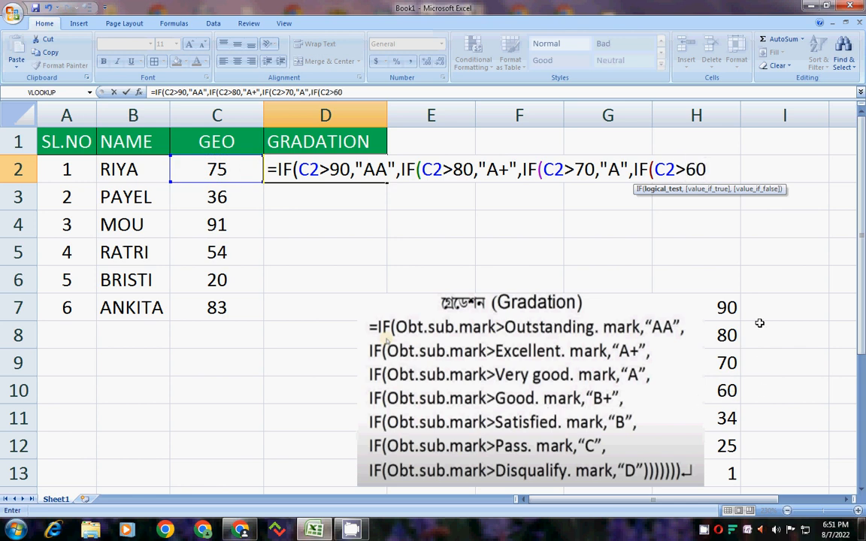
{"action": "type", "text": ","}
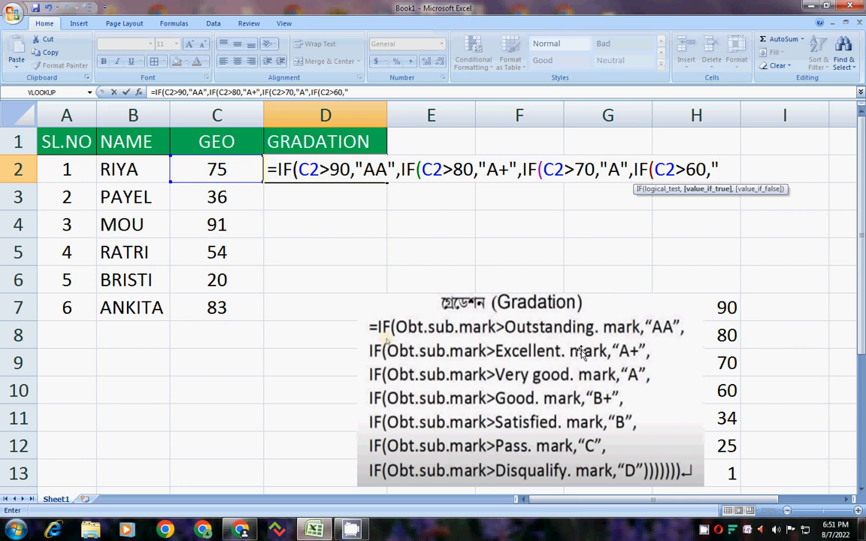
{"action": "type", "text": "\"B+\""}
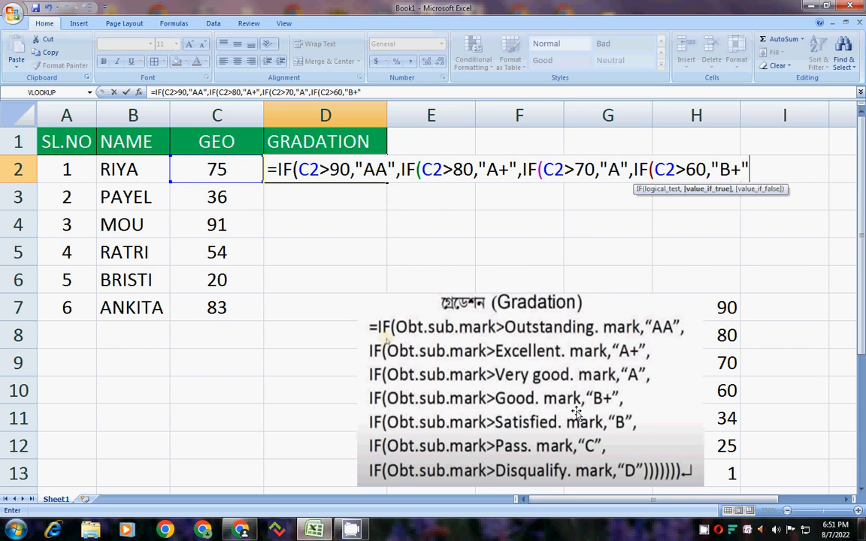
{"action": "type", "text": ","}
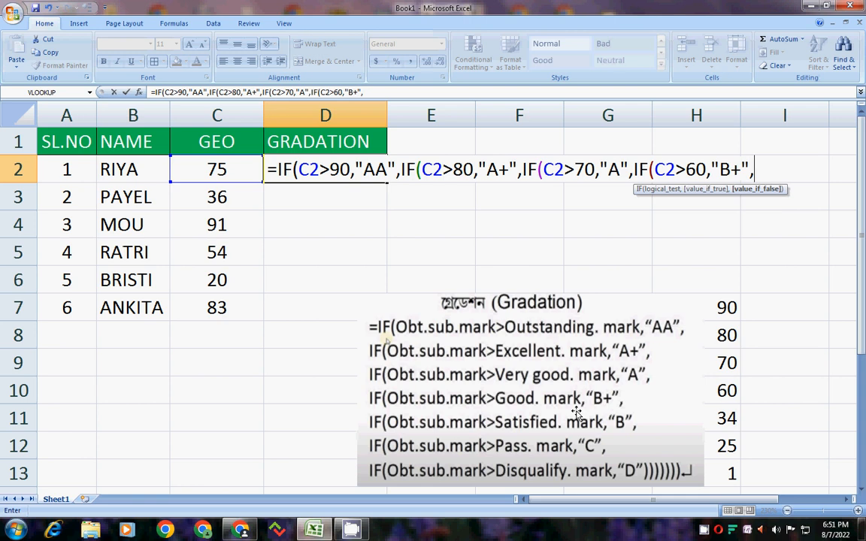
Step: Nest a fifth IF in the D2 formula that returns "B" when C2 is greater than 34
{"action": "type", "text": "IF("}
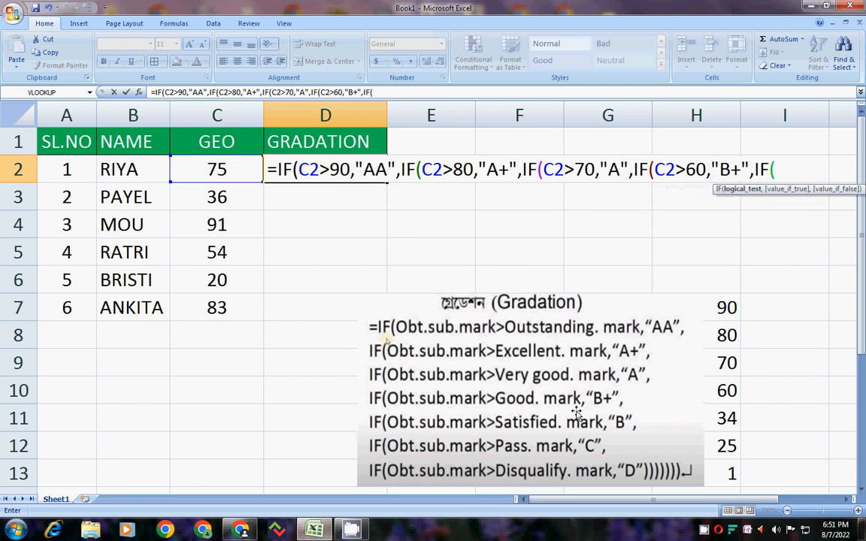
{"action": "left_click", "coordinate": [236, 170]}
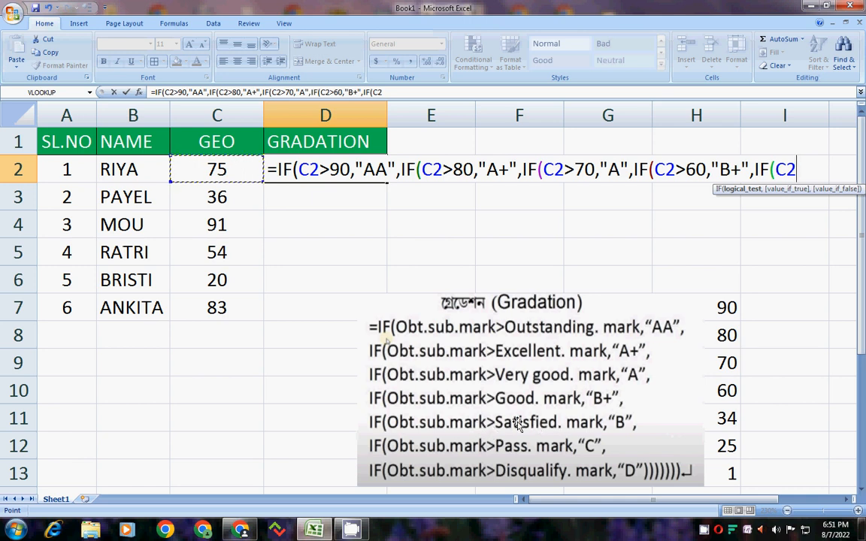
{"action": "type", "text": ">"}
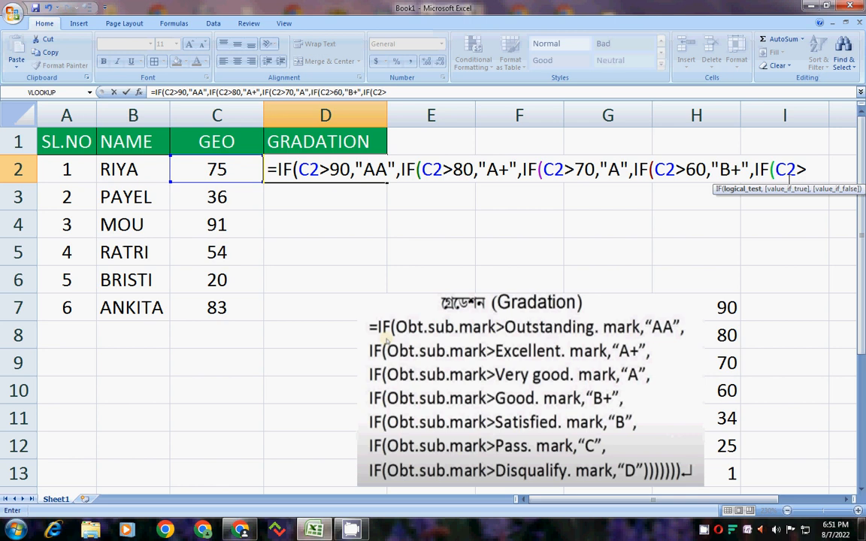
{"action": "type", "text": "34,"}
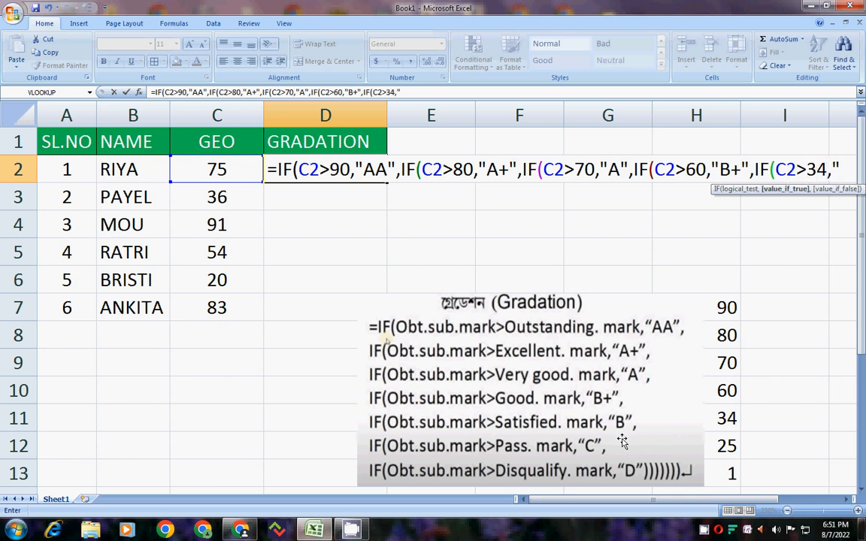
{"action": "type", "text": "\"B\""}
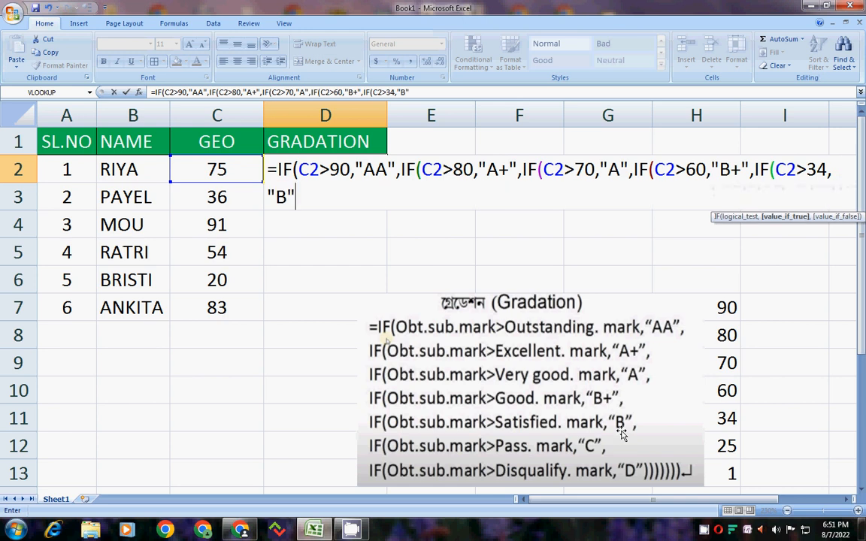
{"action": "type", "text": ","}
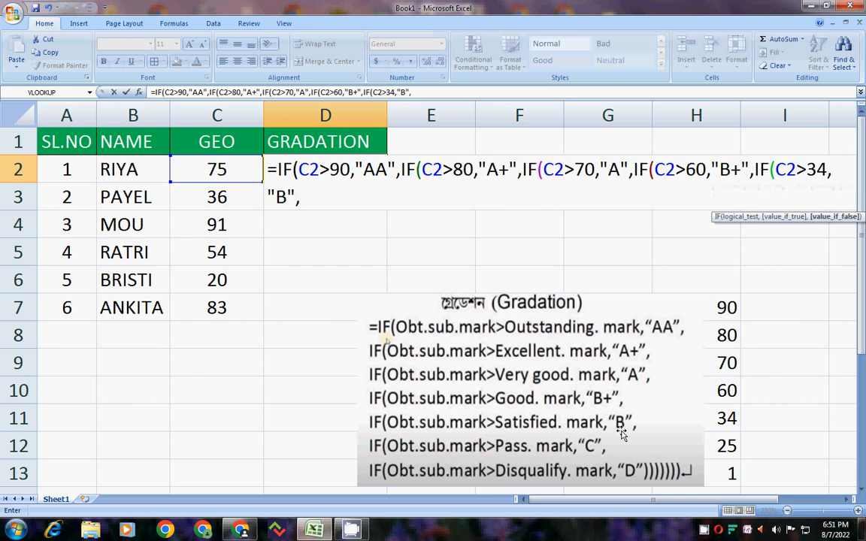
Step: Nest a sixth IF in the D2 formula that returns "C" when C2 is greater than 25
{"action": "type", "text": "IF("}
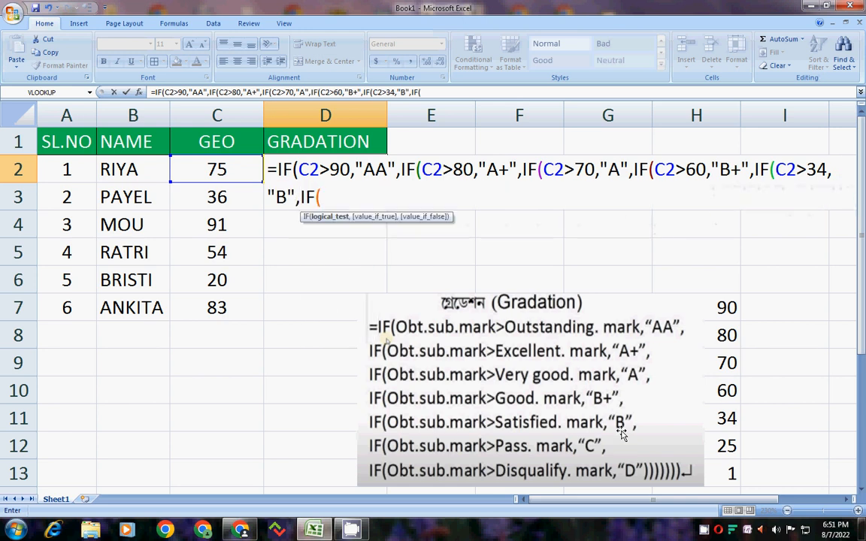
{"action": "left_click", "coordinate": [213, 172]}
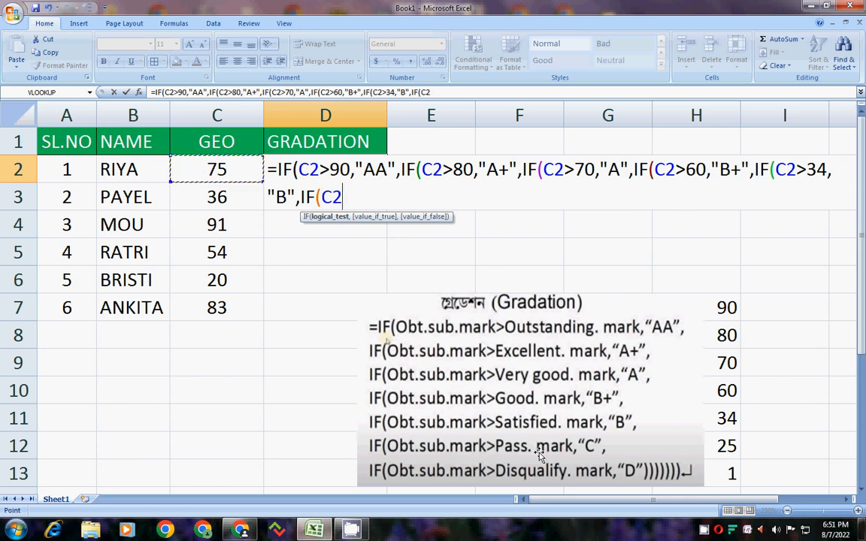
{"action": "type", "text": ">"}
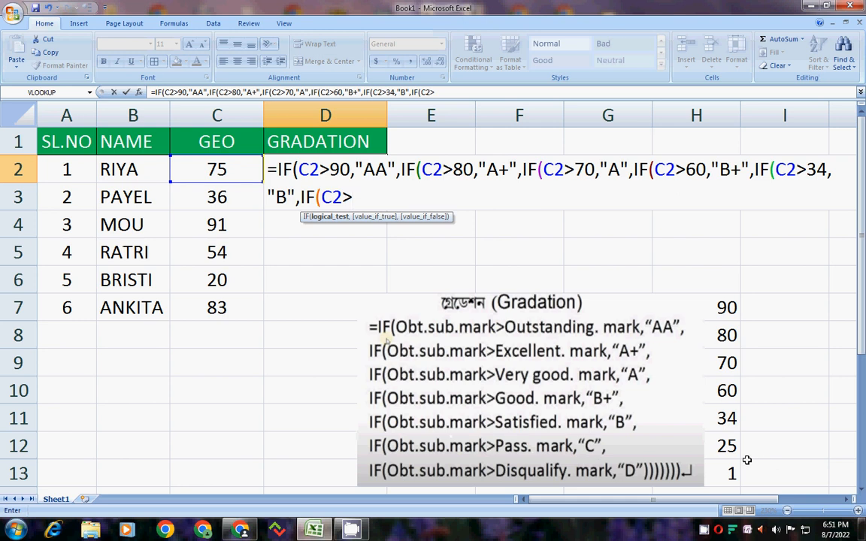
{"action": "type", "text": "25"}
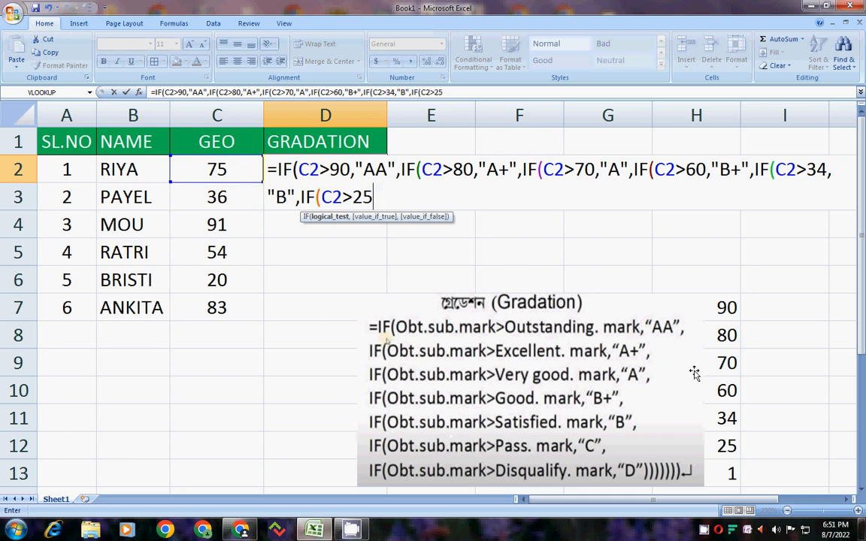
{"action": "type", "text": ","}
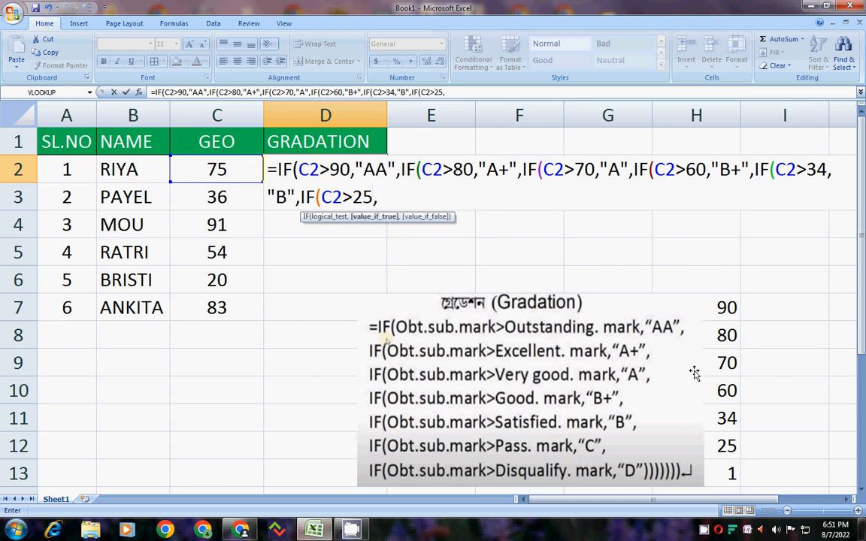
{"action": "type", "text": "\"C\","}
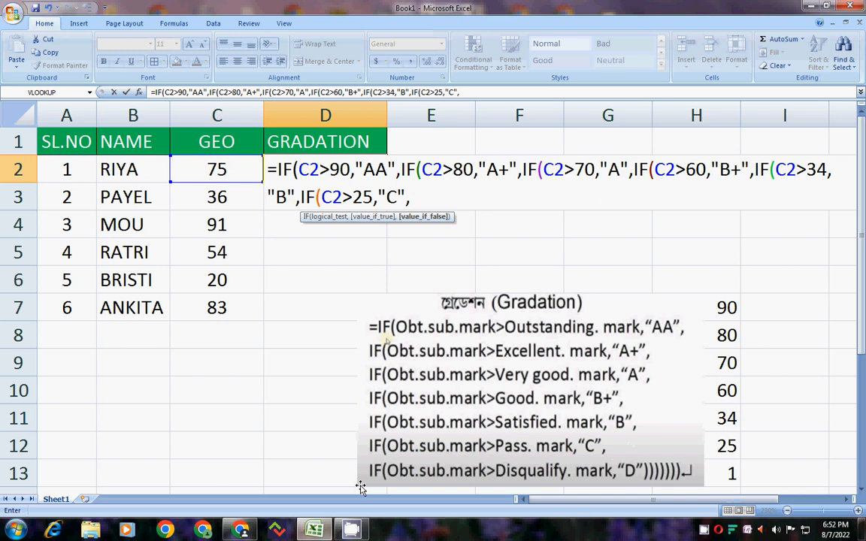
Step: Nest a seventh IF in the D2 formula that returns "D" when C2 is greater than 1, close all seven parentheses and enter the formula
{"action": "type", "text": "IF("}
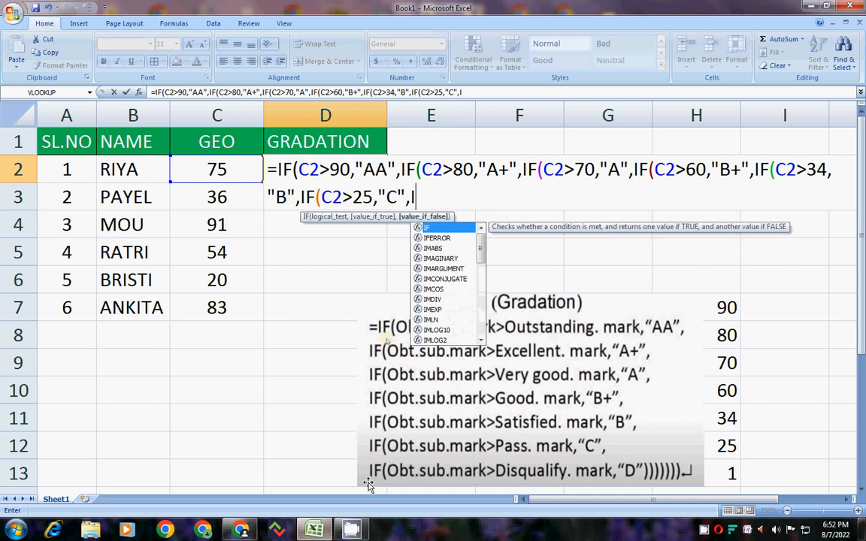
{"action": "left_click", "coordinate": [227, 172]}
{"action": "type", "text": ">1"}
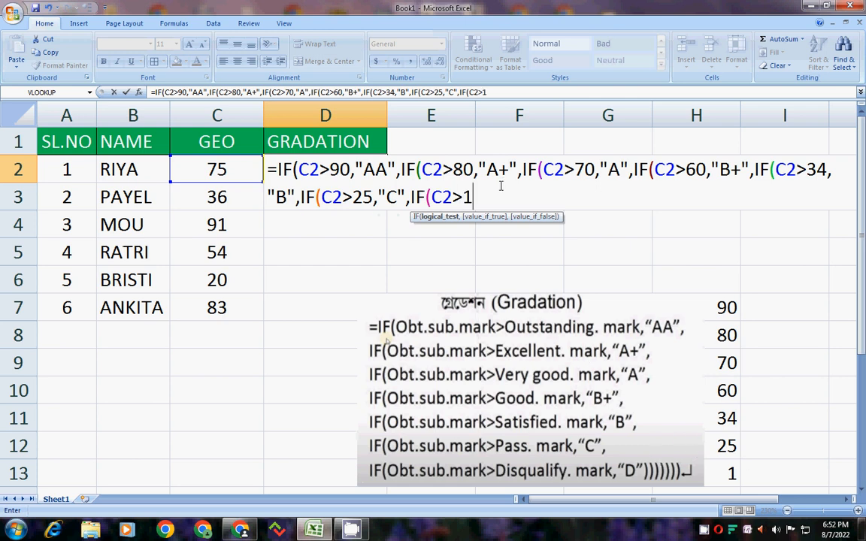
{"action": "type", "text": ","}
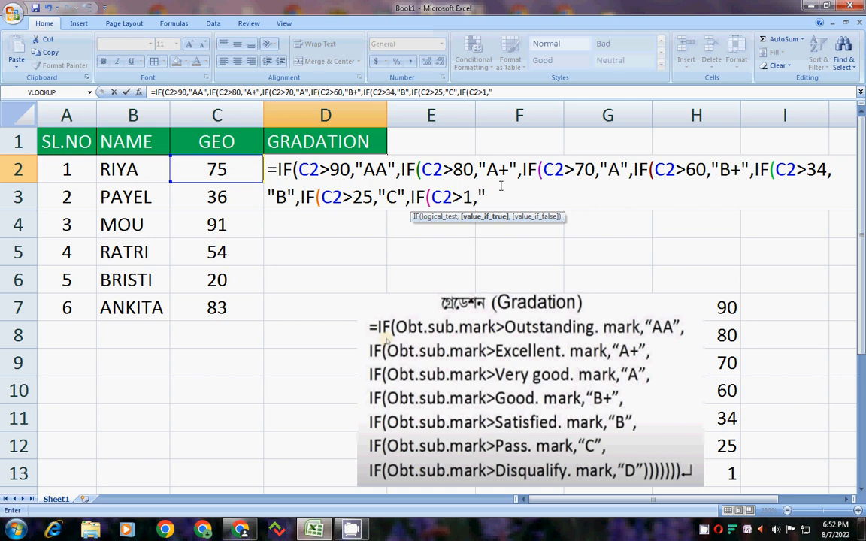
{"action": "type", "text": "\"D"}
{"action": "type", "text": ")))))))"}
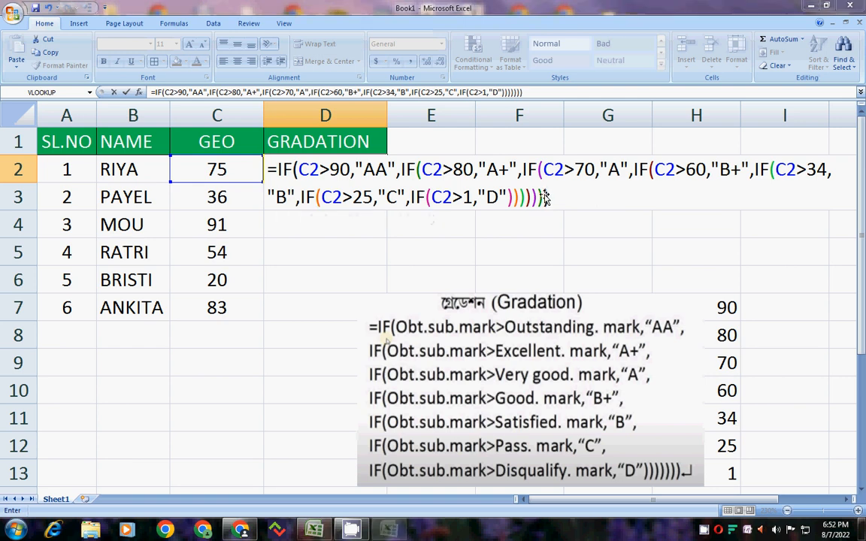
{"action": "key", "text": "Return"}
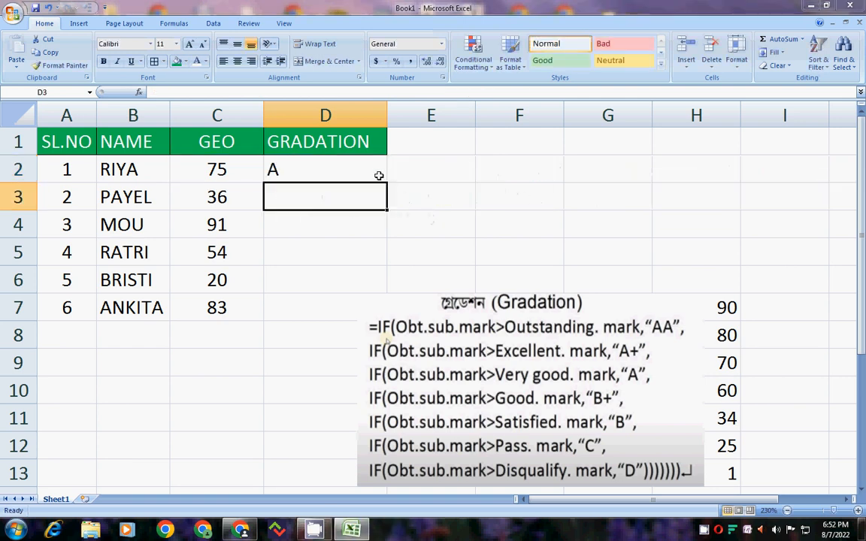
Step: Fill the gradation formula from D2 down through D7 for the remaining students
{"action": "left_click", "coordinate": [340, 158]}
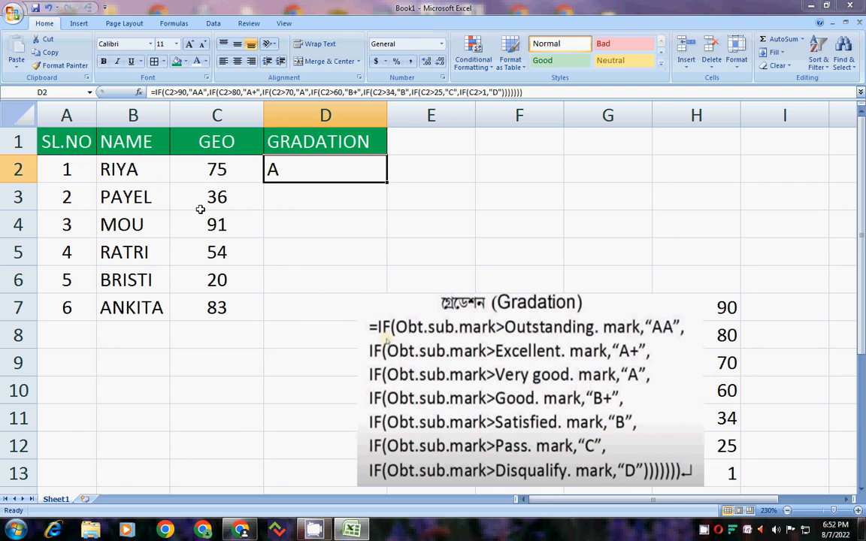
{"action": "double_click", "coordinate": [388, 183]}
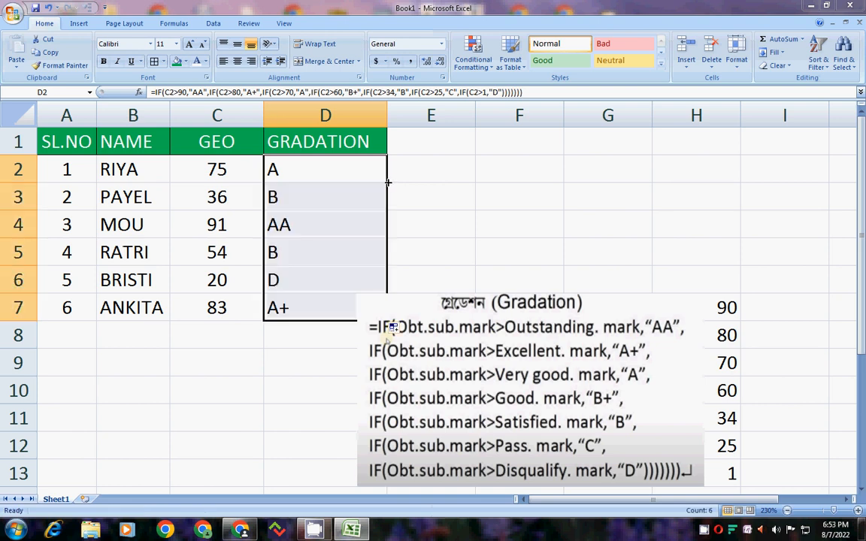
Step: Shrink the gradation formula picture from its upper-left corner so that it no longer overlaps column D, and deselect it
{"action": "left_click", "coordinate": [392, 328]}
{"action": "left_click", "coordinate": [376, 313]}
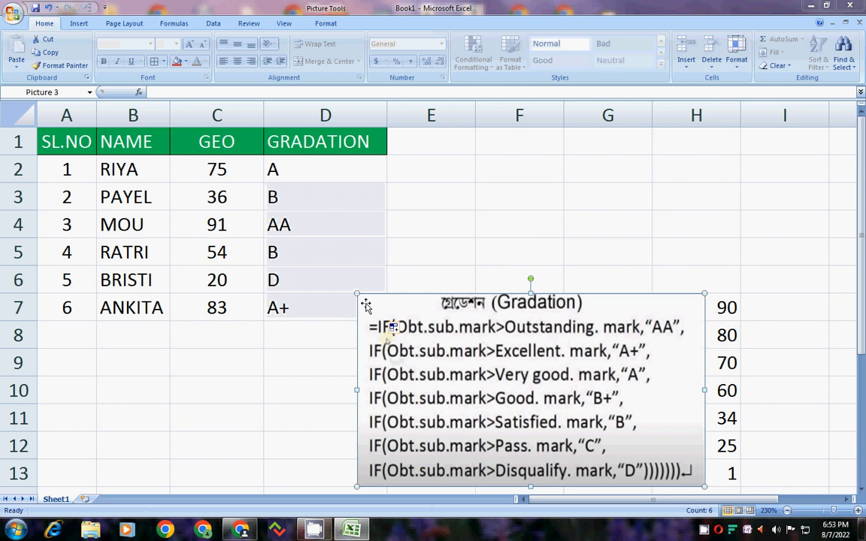
{"action": "left_click_drag", "start_coordinate": [357, 294], "coordinate": [389, 308]}
{"action": "left_click", "coordinate": [404, 251]}
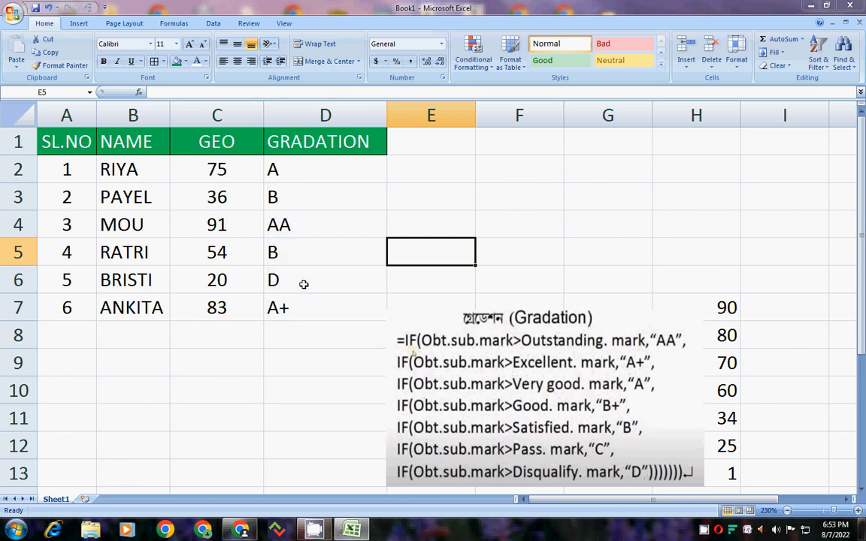
Step: Check the GEO mark in C6 against the grade formula in D6
{"action": "left_click", "coordinate": [212, 282]}
{"action": "left_click", "coordinate": [273, 281]}
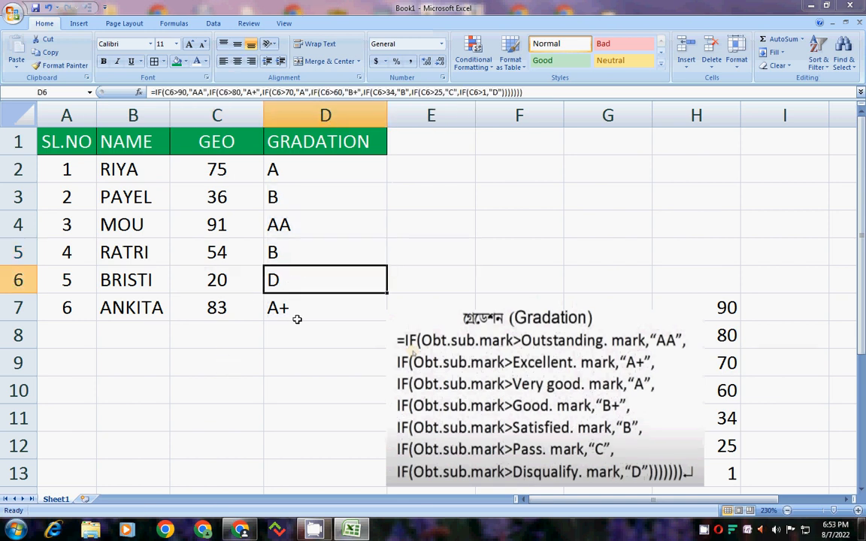